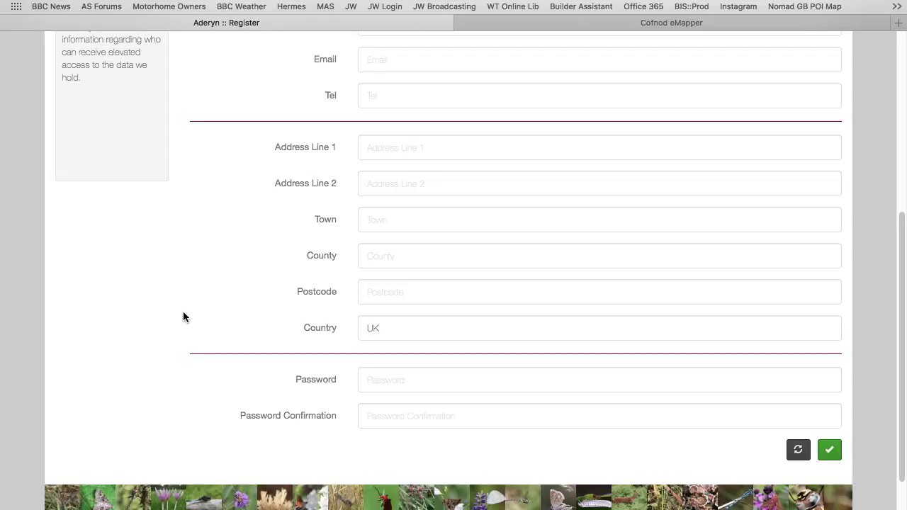
Step: Review the Aderyn registration form's user detail, address and password fields along with its introductory notes
{"action": "scroll", "coordinate": [183, 312], "scroll_direction": "up", "scroll_amount": 2}
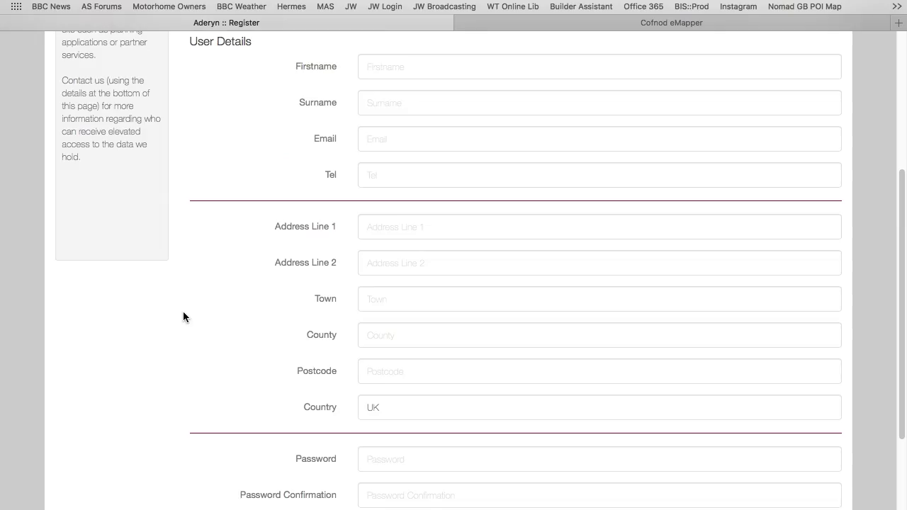
{"action": "scroll", "coordinate": [183, 317], "scroll_direction": "up", "scroll_amount": 3}
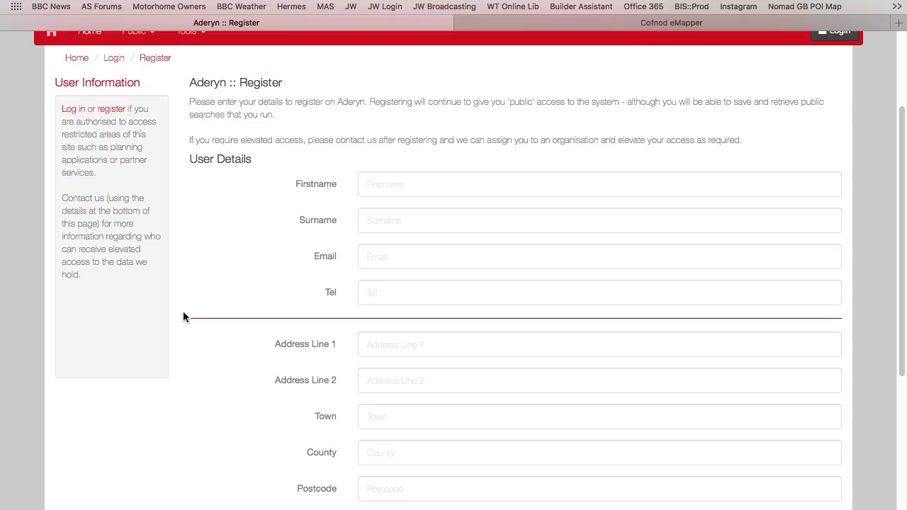
{"action": "scroll", "coordinate": [183, 316], "scroll_direction": "up", "scroll_amount": 1}
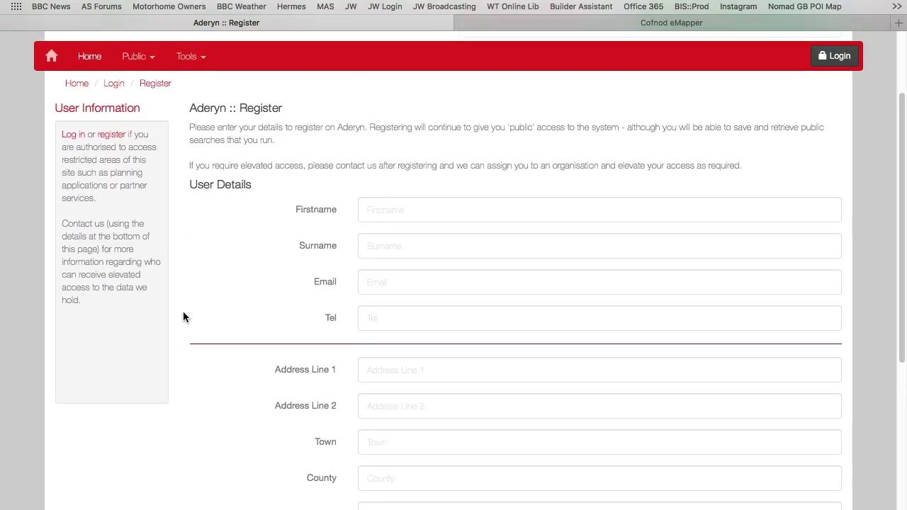
{"action": "scroll", "coordinate": [183, 316], "scroll_direction": "up", "scroll_amount": 3}
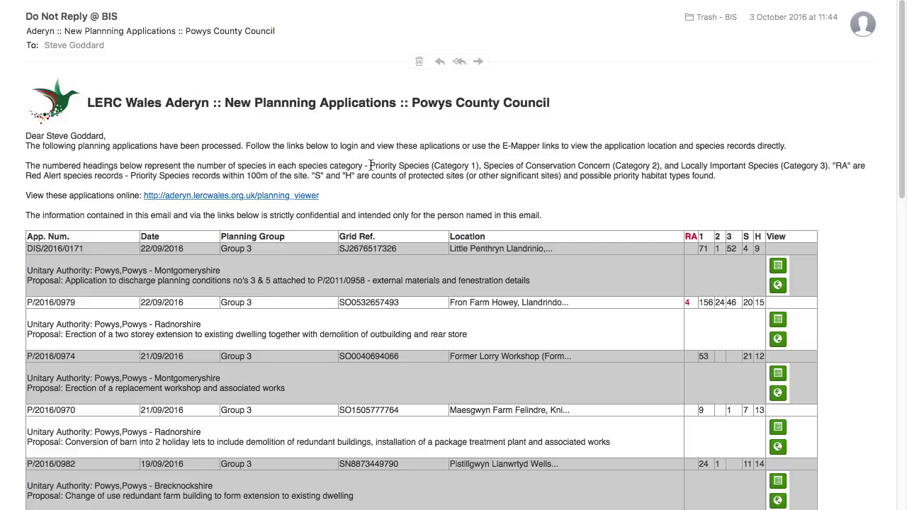
Step: Examine the planning applications email's explanation of species categories, Red Alert, site and habitat headings, and the first application's number
{"action": "left_click", "coordinate": [372, 165]}
{"action": "left_click_drag", "start_coordinate": [372, 165], "coordinate": [827, 166]}
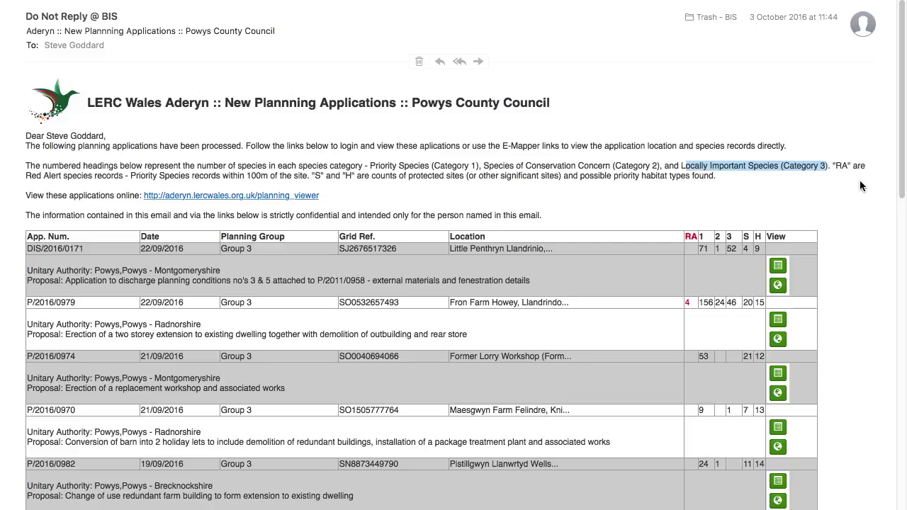
{"action": "left_click", "coordinate": [837, 166]}
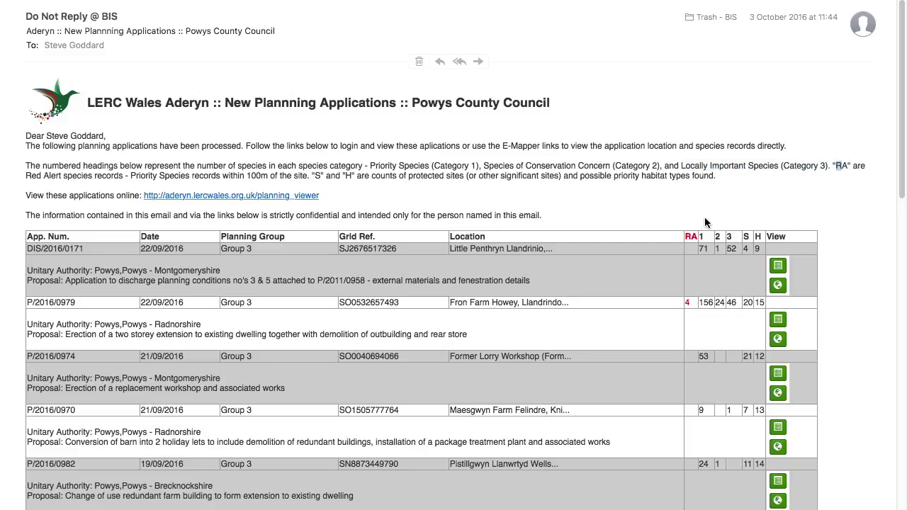
{"action": "left_click_drag", "start_coordinate": [838, 166], "coordinate": [846, 165]}
{"action": "double_click", "coordinate": [318, 176]}
{"action": "double_click", "coordinate": [348, 176]}
{"action": "left_click_drag", "start_coordinate": [29, 248], "coordinate": [92, 247]}
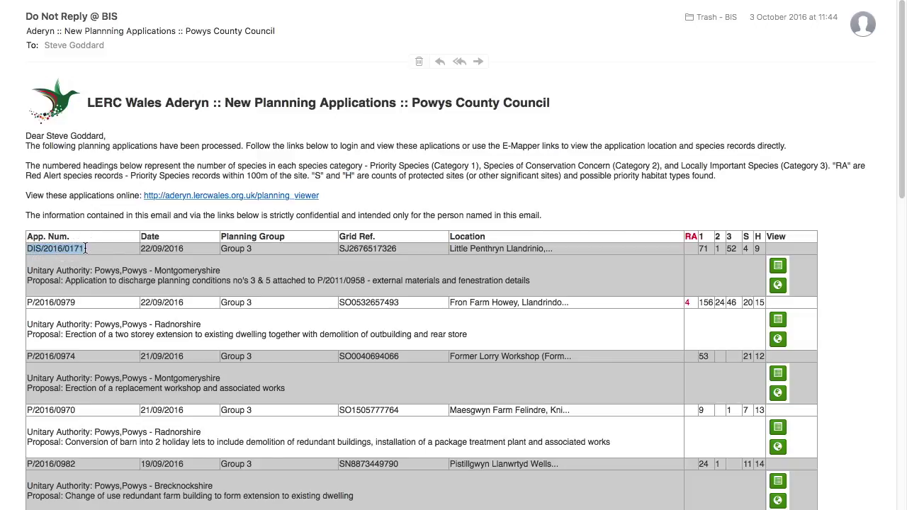
{"action": "left_click", "coordinate": [199, 253]}
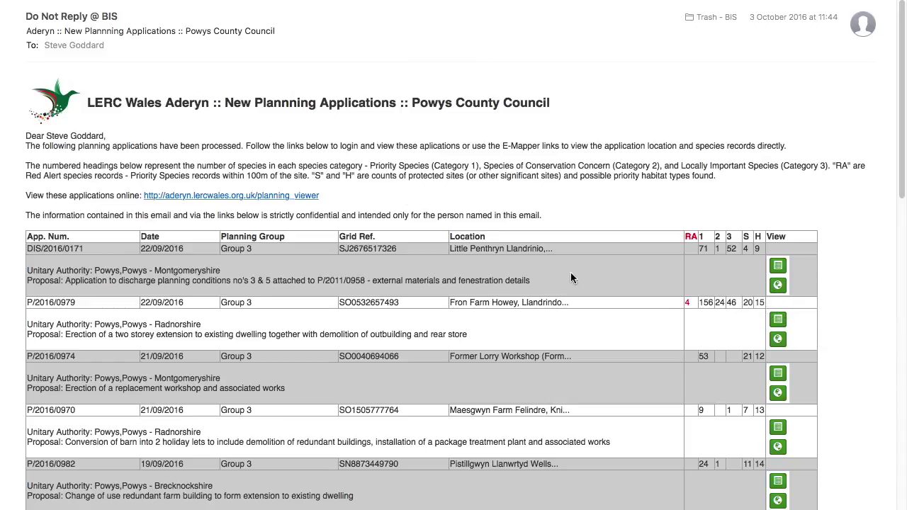
Step: Open application DIS/2016/0171 on the eMapper map and view the Bullfinch record at SJ2718, closing the records afterwards
{"action": "left_click", "coordinate": [777, 286]}
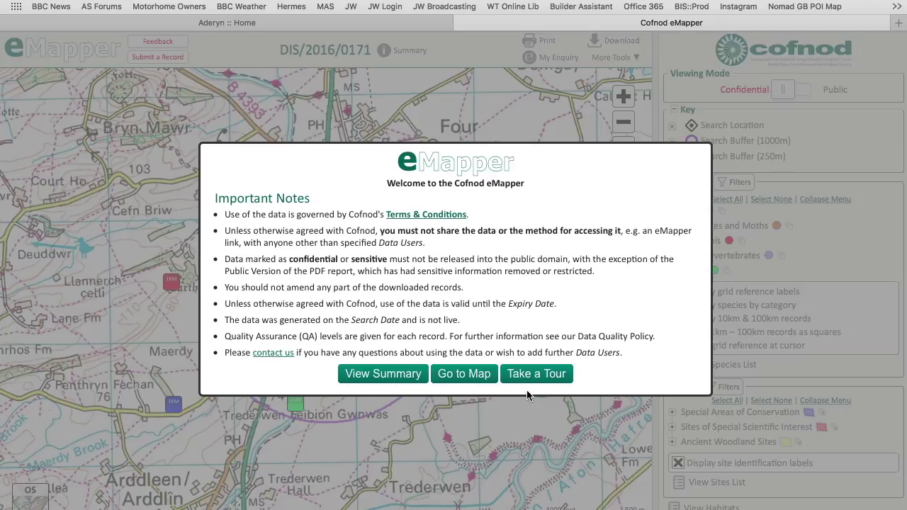
{"action": "left_click", "coordinate": [458, 376]}
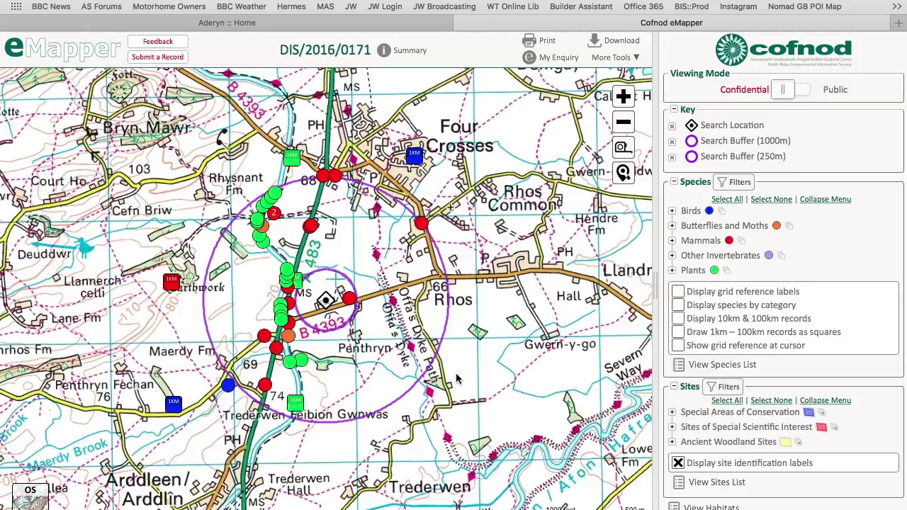
{"action": "mouse_move", "coordinate": [414, 160]}
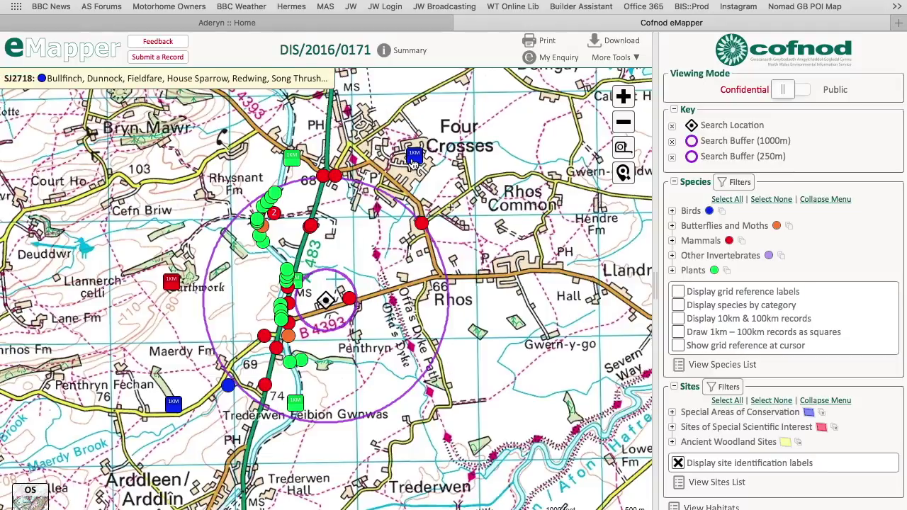
{"action": "left_click", "coordinate": [414, 160]}
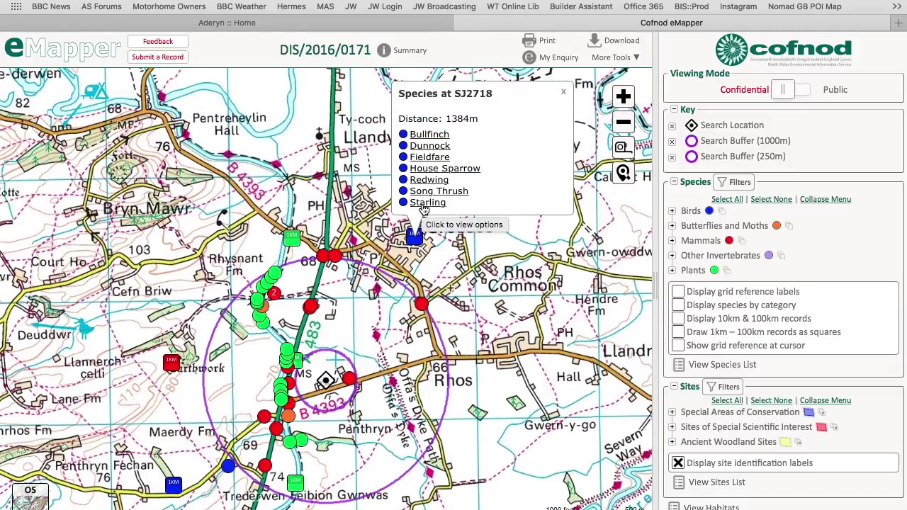
{"action": "left_click", "coordinate": [426, 136]}
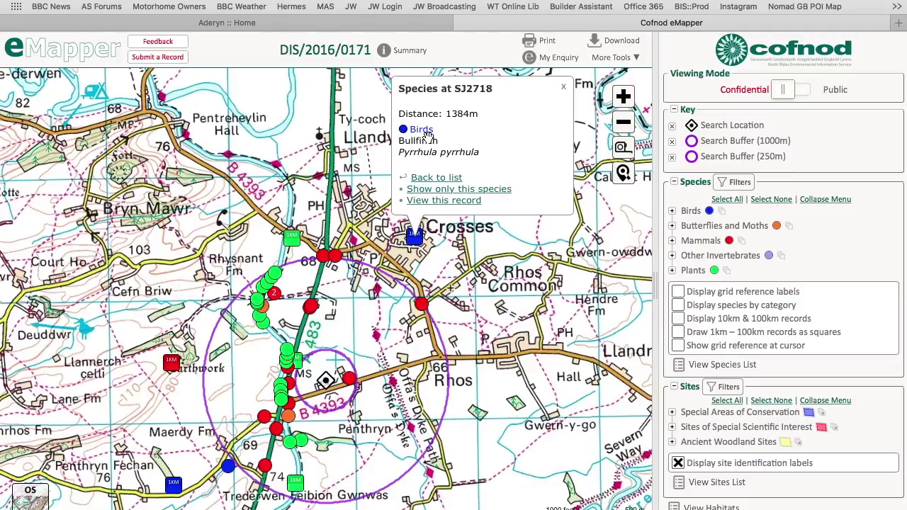
{"action": "left_click", "coordinate": [433, 201]}
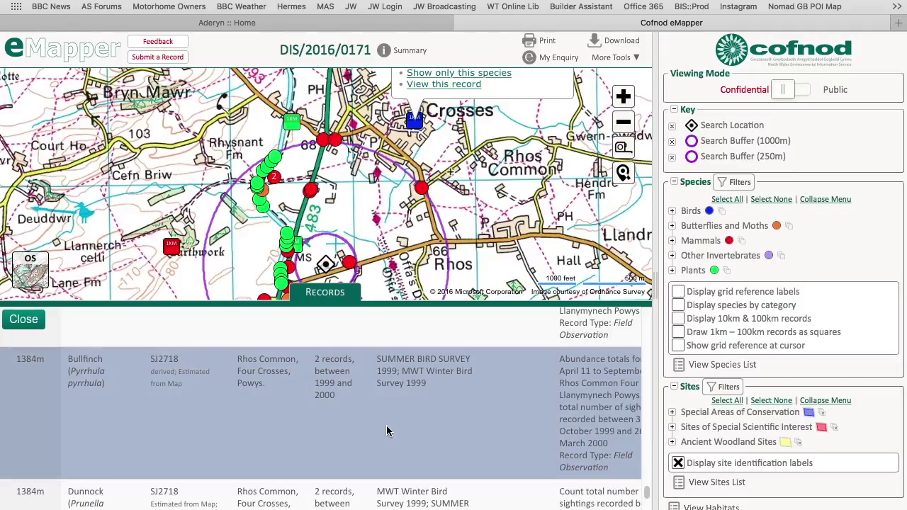
{"action": "left_click", "coordinate": [329, 294]}
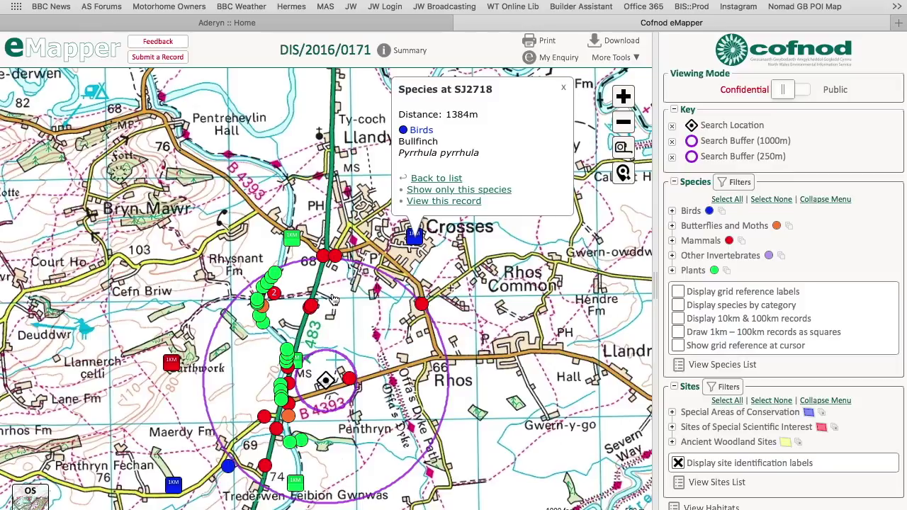
Step: Preview the map with grid reference labels and with species by category, switching each display option back off
{"action": "left_click", "coordinate": [679, 292]}
{"action": "left_click", "coordinate": [678, 293]}
{"action": "left_click", "coordinate": [678, 309]}
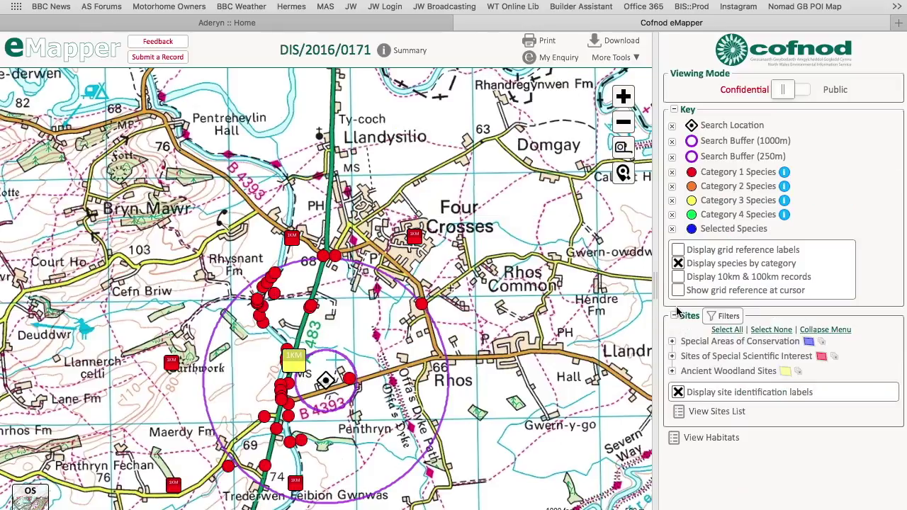
{"action": "left_click", "coordinate": [678, 262]}
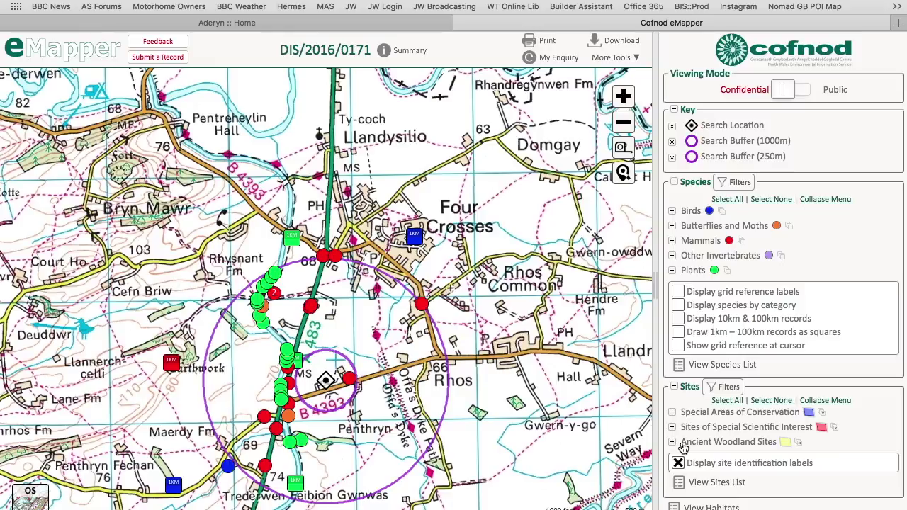
{"action": "mouse_move", "coordinate": [692, 446]}
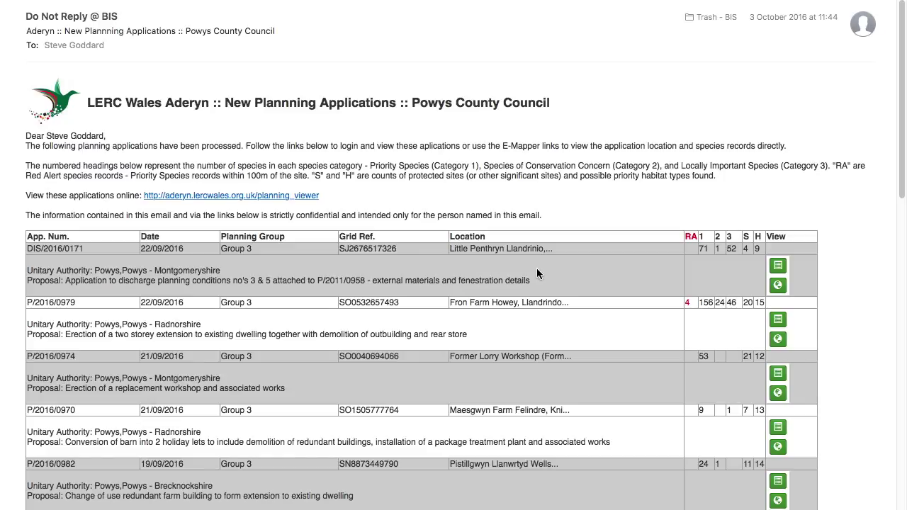
Step: Open application P/2016/0979 from the email in the Aderyn Planning Viewer and examine its overview details and map
{"action": "left_click", "coordinate": [779, 321]}
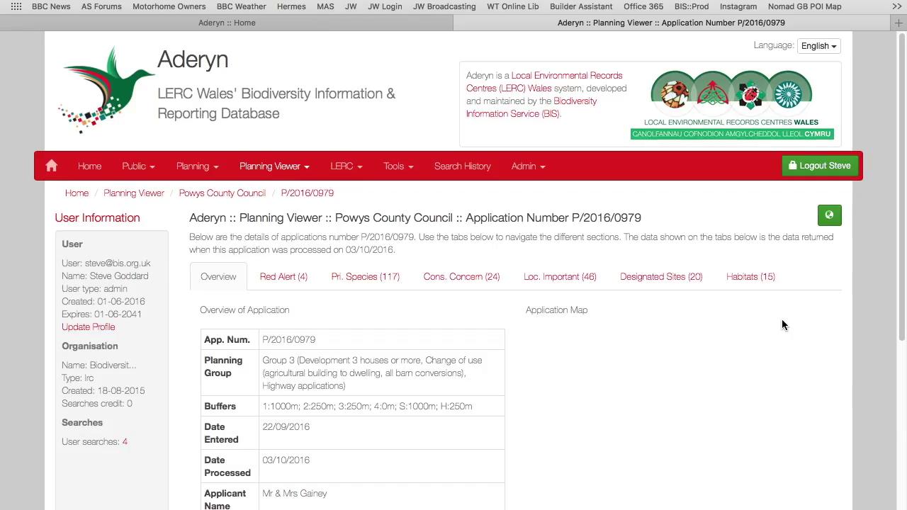
{"action": "scroll", "coordinate": [901, 242], "scroll_direction": "down", "scroll_amount": 2}
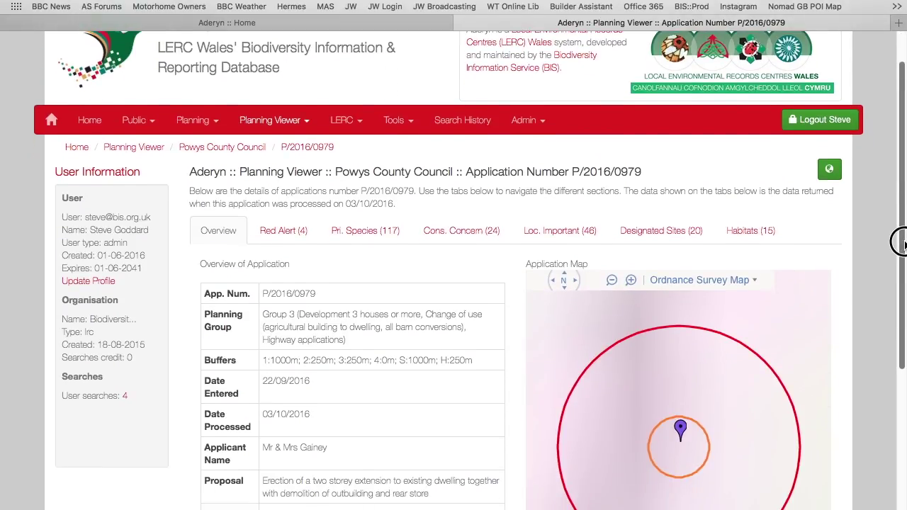
{"action": "left_click_drag", "start_coordinate": [901, 242], "coordinate": [899, 260]}
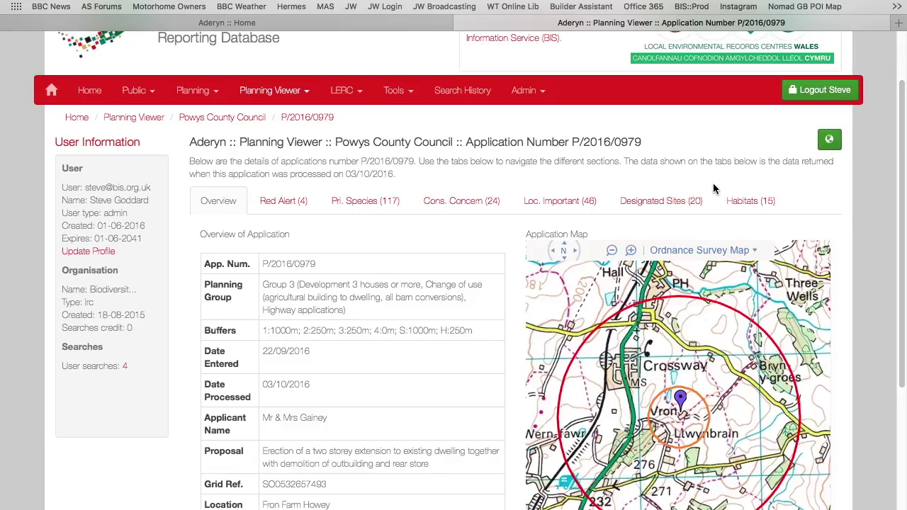
{"action": "left_click_drag", "start_coordinate": [573, 142], "coordinate": [636, 142]}
{"action": "left_click", "coordinate": [422, 173]}
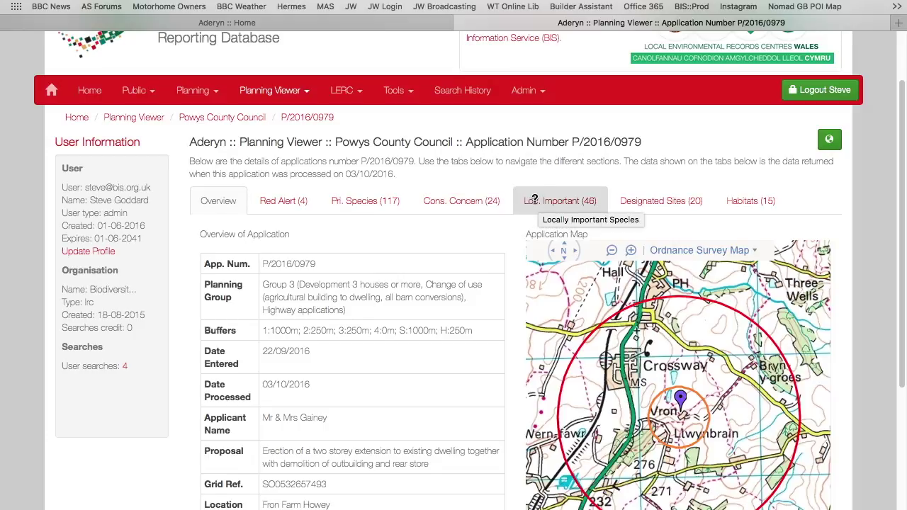
Step: Browse the Red Alert, Priority, Conservation Concern and Locally Important species lists, and expand the Goldfinch record
{"action": "left_click", "coordinate": [289, 199]}
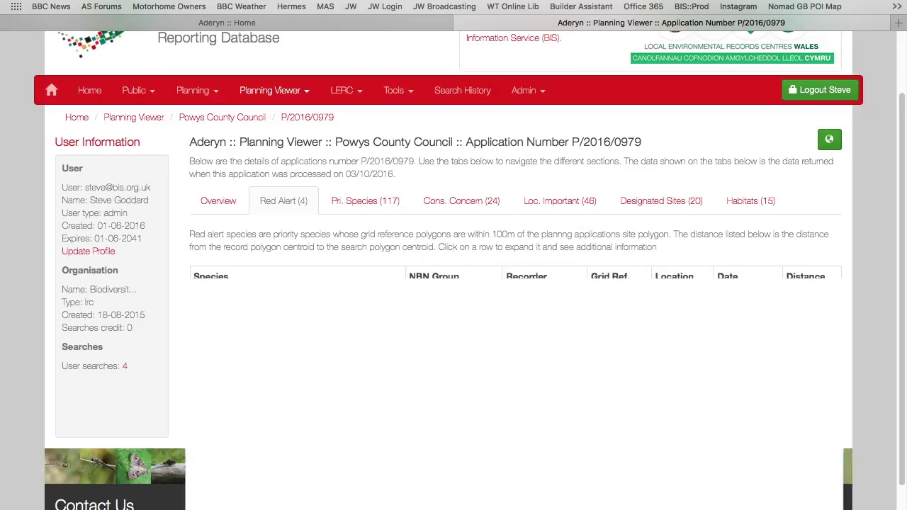
{"action": "left_click", "coordinate": [360, 211]}
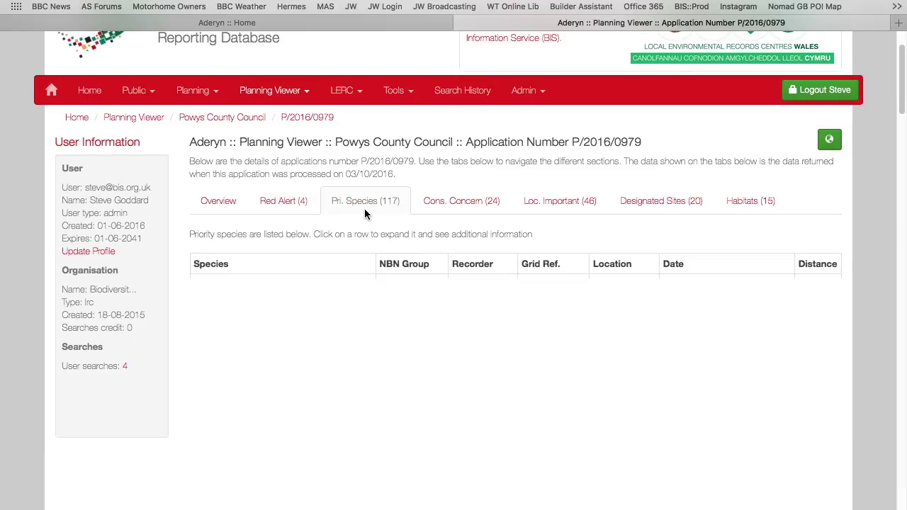
{"action": "left_click", "coordinate": [452, 205]}
{"action": "left_click", "coordinate": [531, 203]}
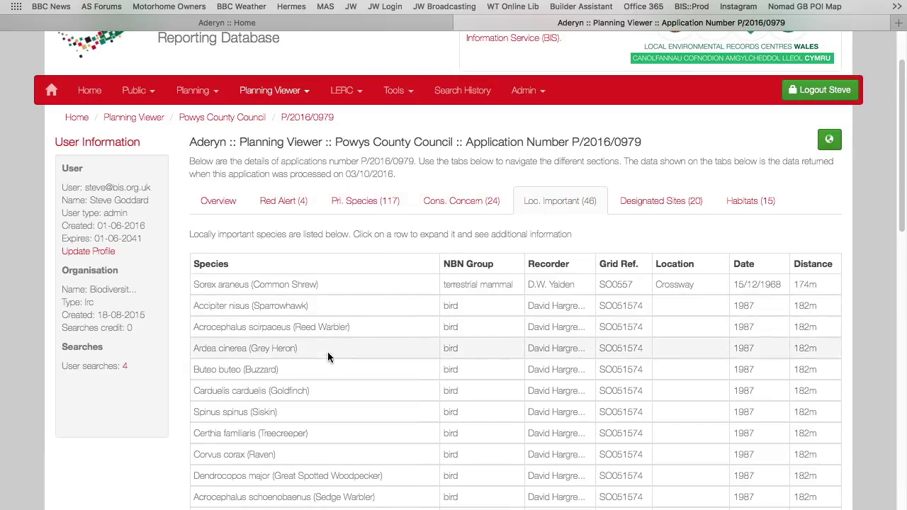
{"action": "left_click", "coordinate": [310, 400]}
{"action": "scroll", "coordinate": [312, 395], "scroll_direction": "down", "scroll_amount": 1}
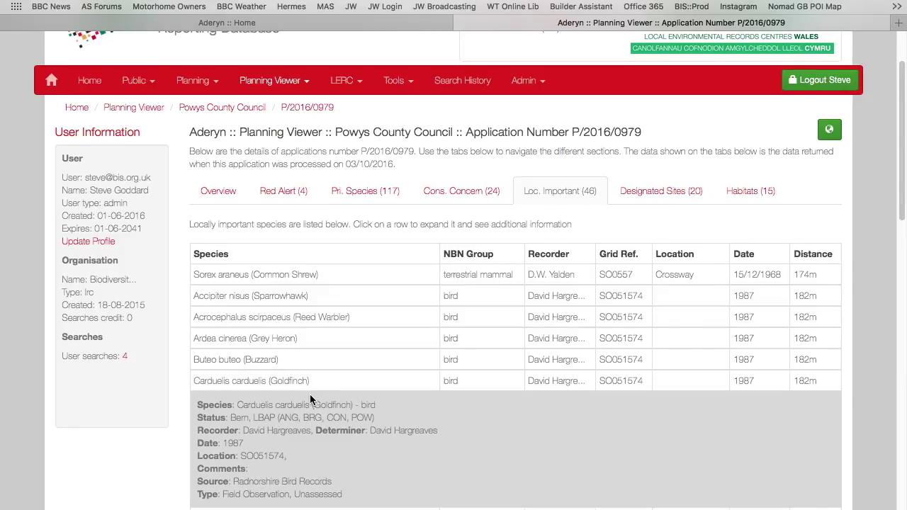
Step: Display the Ancient Woodland designated sites on the application's map, inspect them, and reset the site display
{"action": "left_click", "coordinate": [653, 196]}
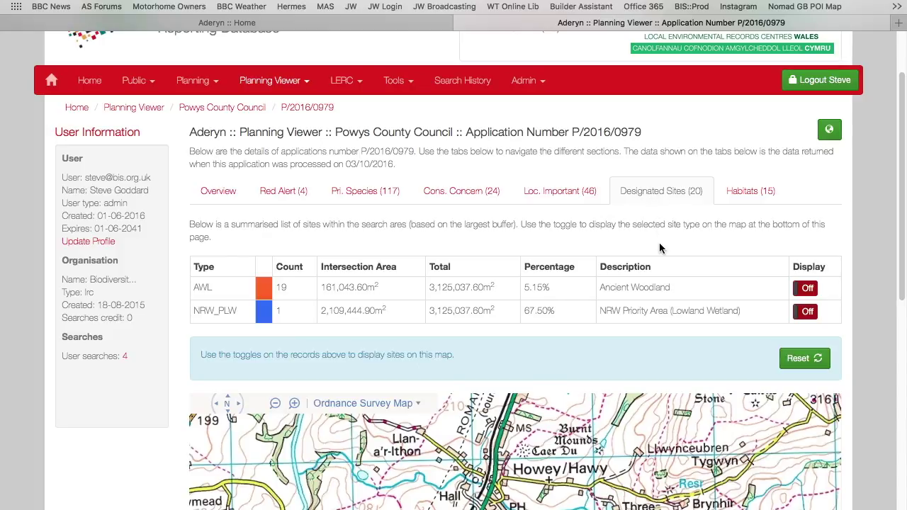
{"action": "scroll", "coordinate": [883, 223], "scroll_direction": "down", "scroll_amount": 2}
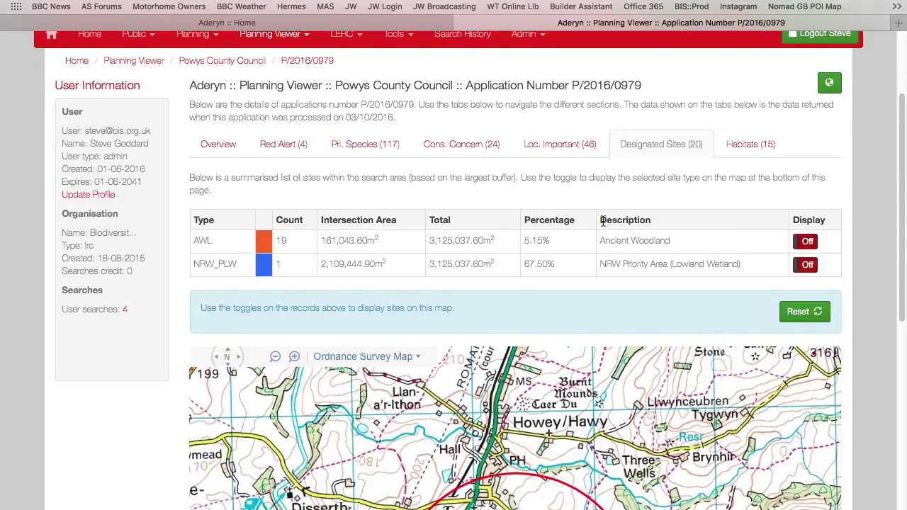
{"action": "left_click", "coordinate": [808, 243]}
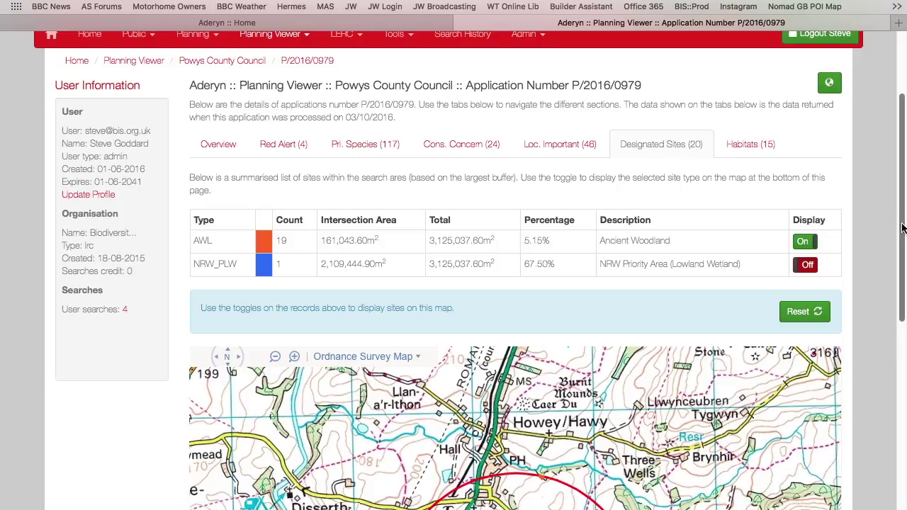
{"action": "left_click_drag", "start_coordinate": [901, 224], "coordinate": [900, 327]}
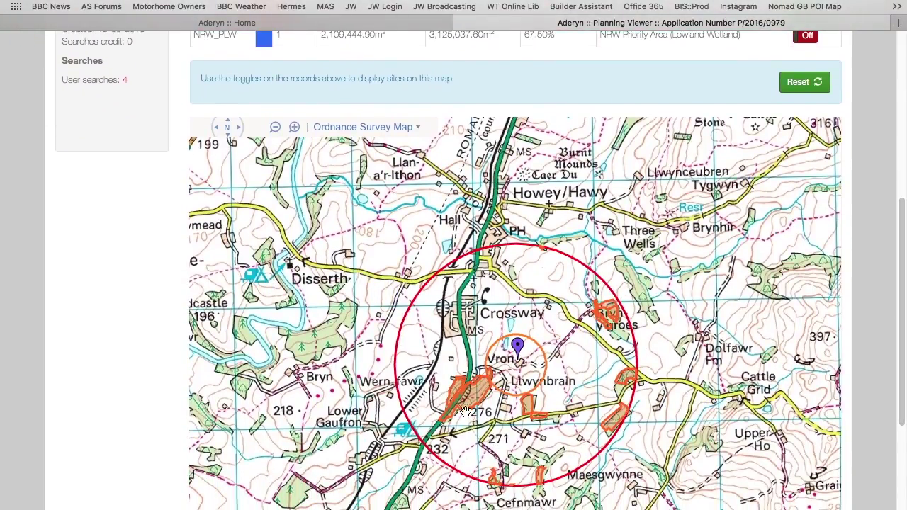
{"action": "scroll", "coordinate": [903, 287], "scroll_direction": "up", "scroll_amount": 5}
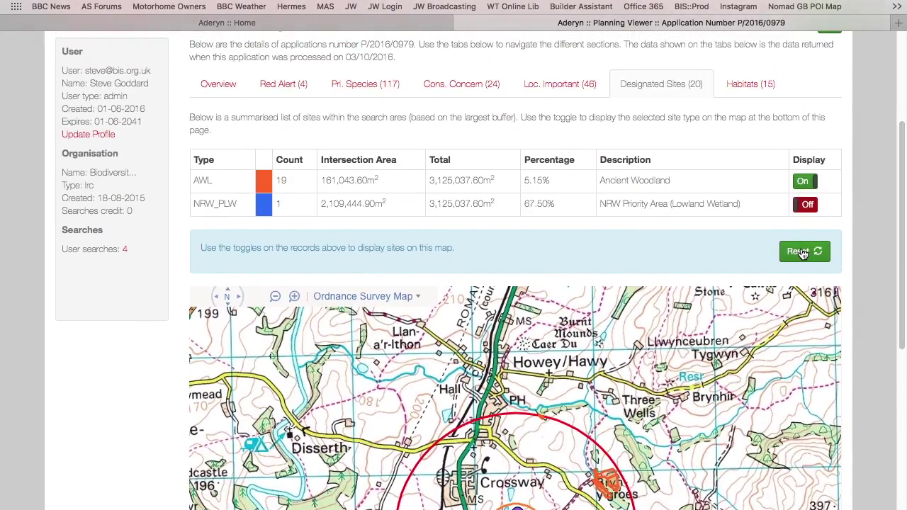
{"action": "left_click", "coordinate": [801, 254]}
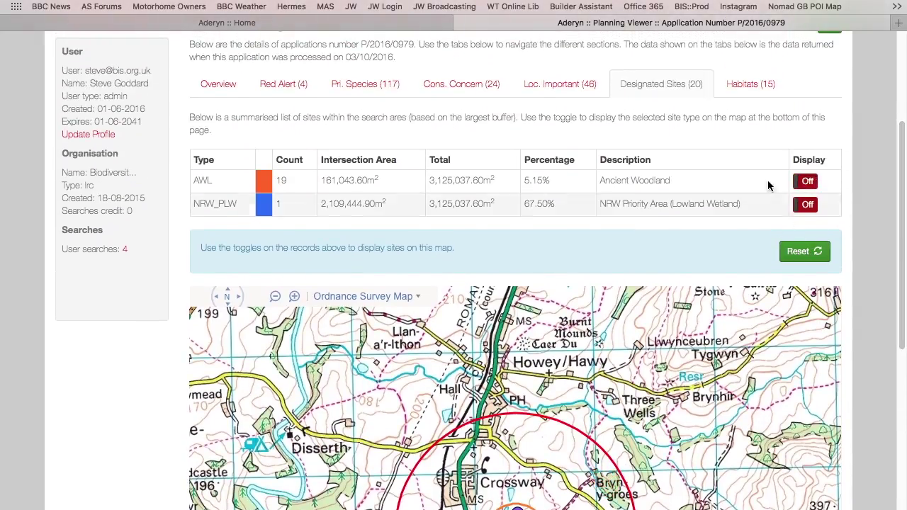
Step: Examine the application's habitats list, including the priority habitats marked in red and their intersection percentages
{"action": "left_click", "coordinate": [737, 85]}
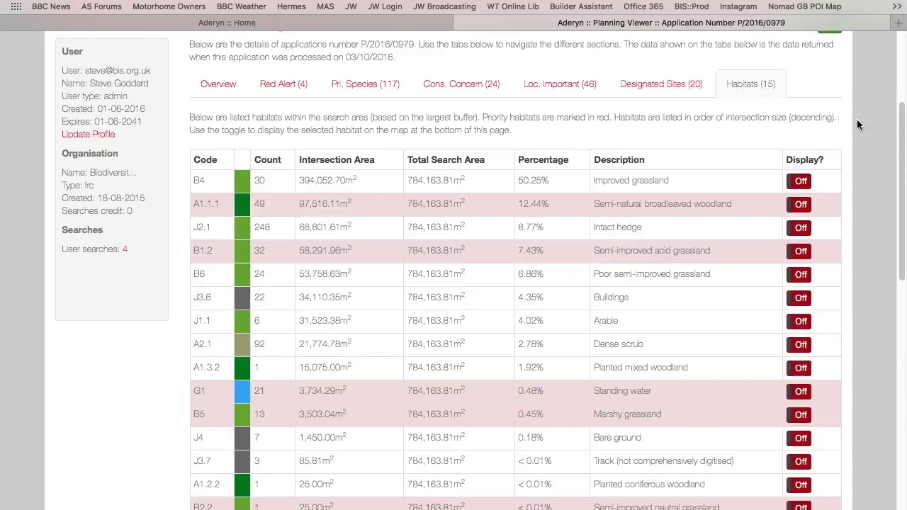
{"action": "scroll", "coordinate": [904, 141], "scroll_direction": "down", "scroll_amount": 1}
{"action": "scroll", "coordinate": [903, 120], "scroll_direction": "down", "scroll_amount": 3}
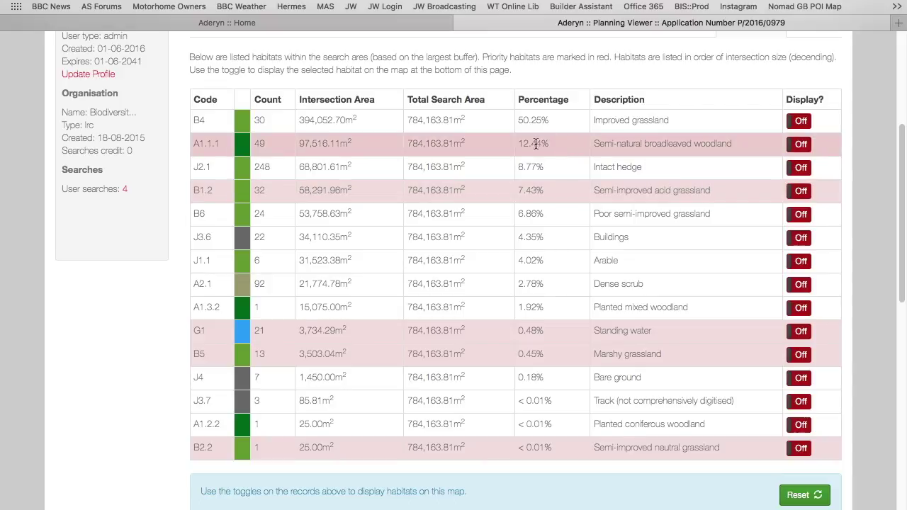
{"action": "left_click_drag", "start_coordinate": [902, 248], "coordinate": [901, 227]}
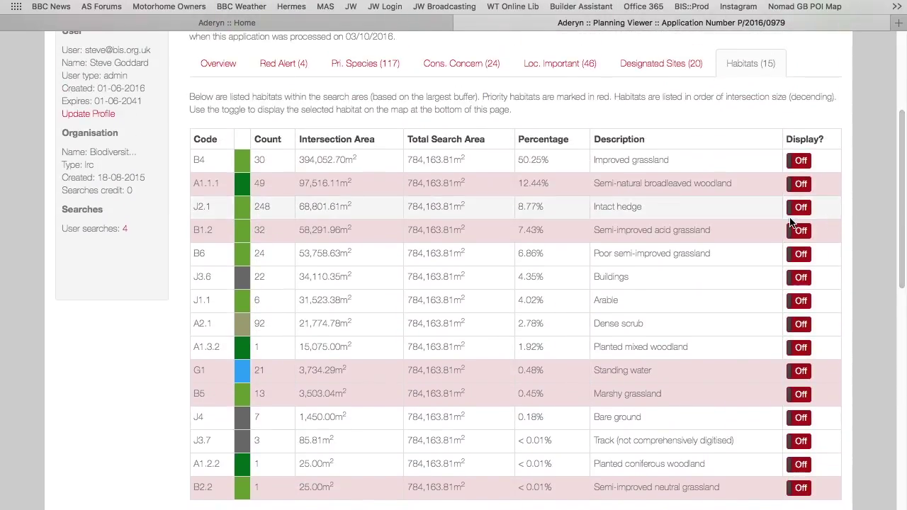
Step: Display the Semi-natural broadleaved woodland (A1.1.1) and Standing water (G1) habitats on the map, inspect their polygons, and reset the habitat display
{"action": "left_click", "coordinate": [798, 188]}
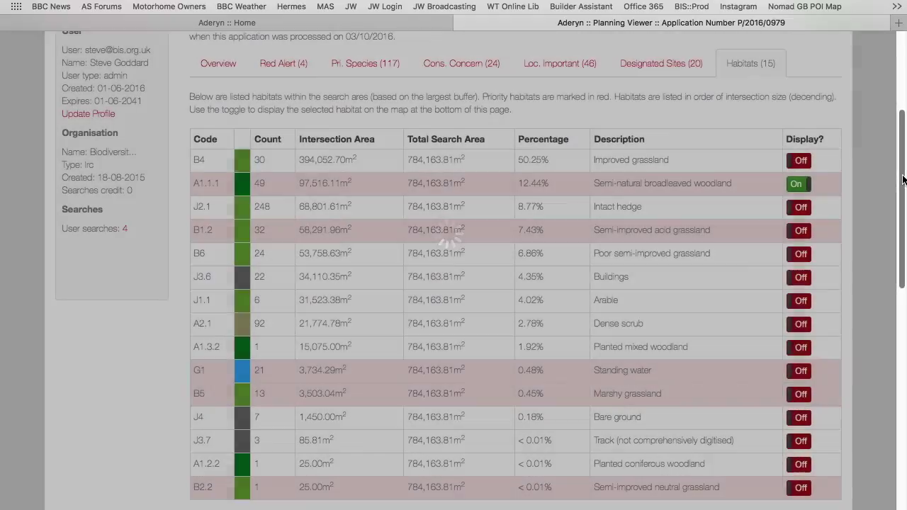
{"action": "left_click_drag", "start_coordinate": [903, 172], "coordinate": [901, 201]}
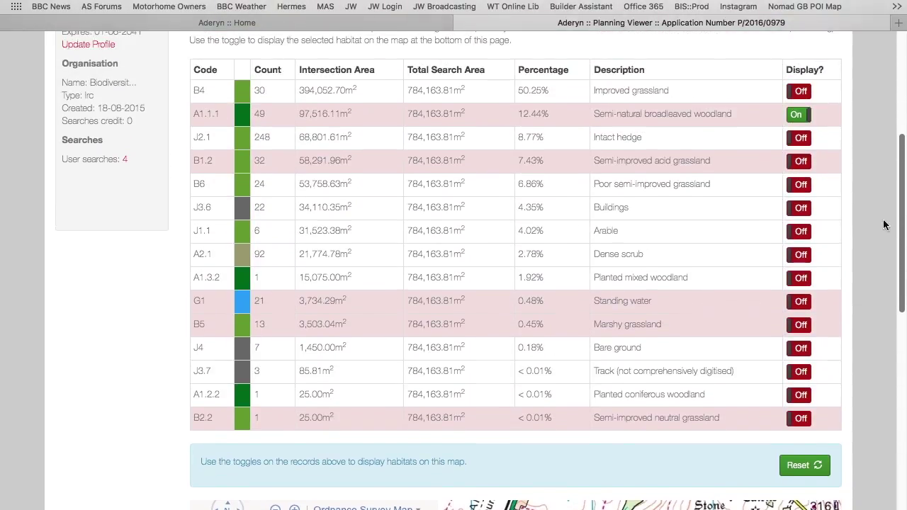
{"action": "left_click", "coordinate": [799, 303]}
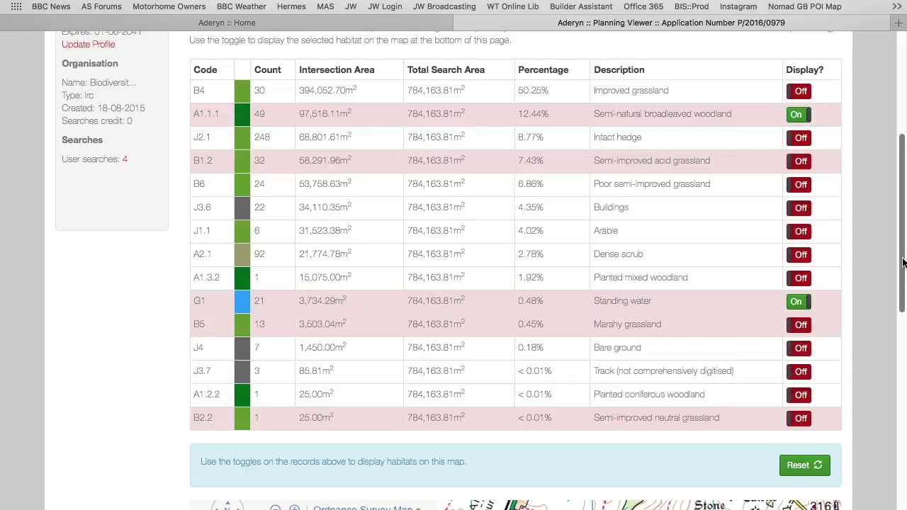
{"action": "left_click_drag", "start_coordinate": [902, 262], "coordinate": [901, 397]}
{"action": "left_click", "coordinate": [520, 335]}
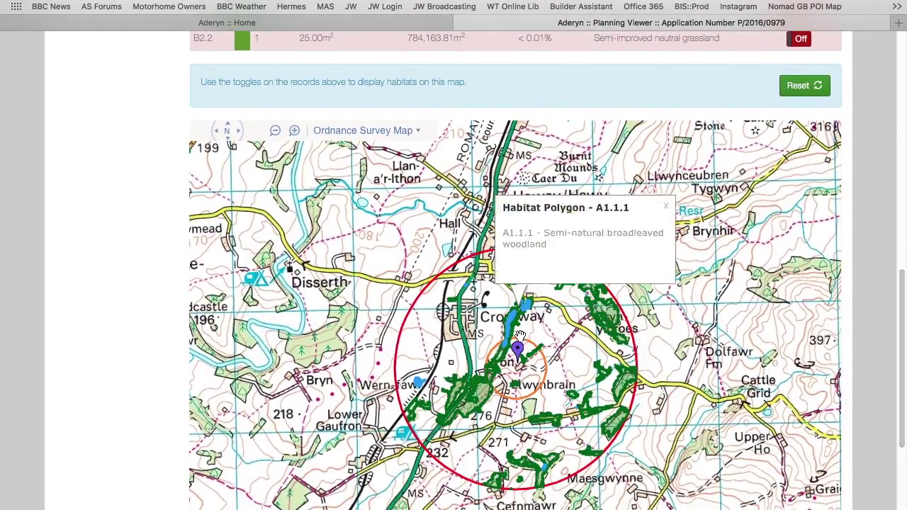
{"action": "left_click", "coordinate": [798, 94]}
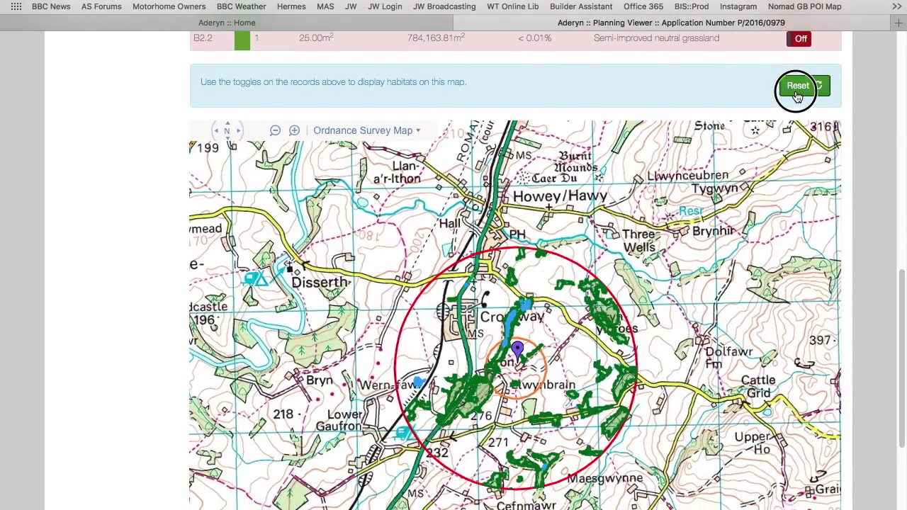
{"action": "left_click_drag", "start_coordinate": [901, 314], "coordinate": [897, 97]}
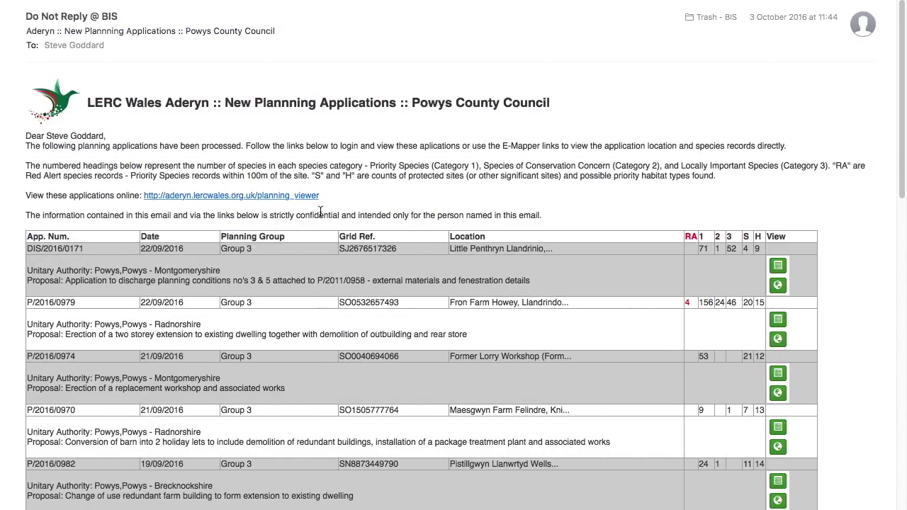
Step: Open the Planning Viewer from the link in the alert email and open the BBNPA planning authority's applications
{"action": "left_click", "coordinate": [204, 202]}
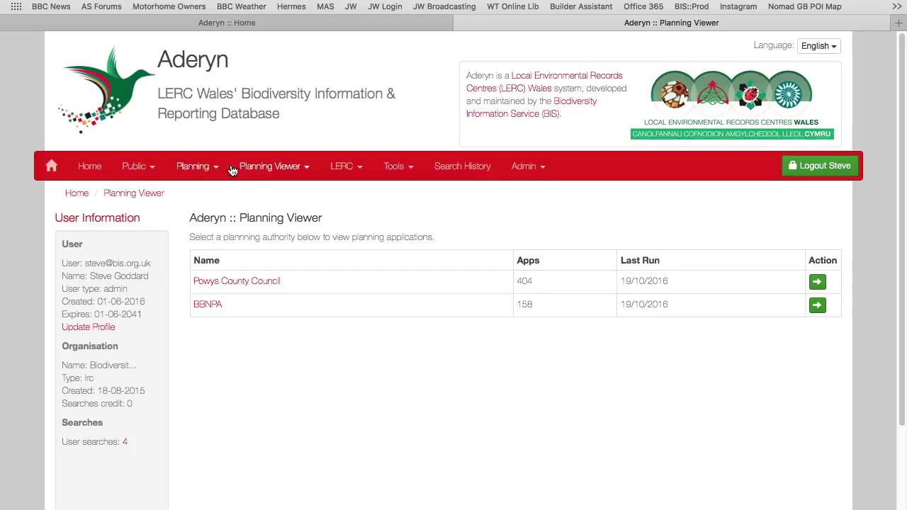
{"action": "left_click", "coordinate": [301, 169]}
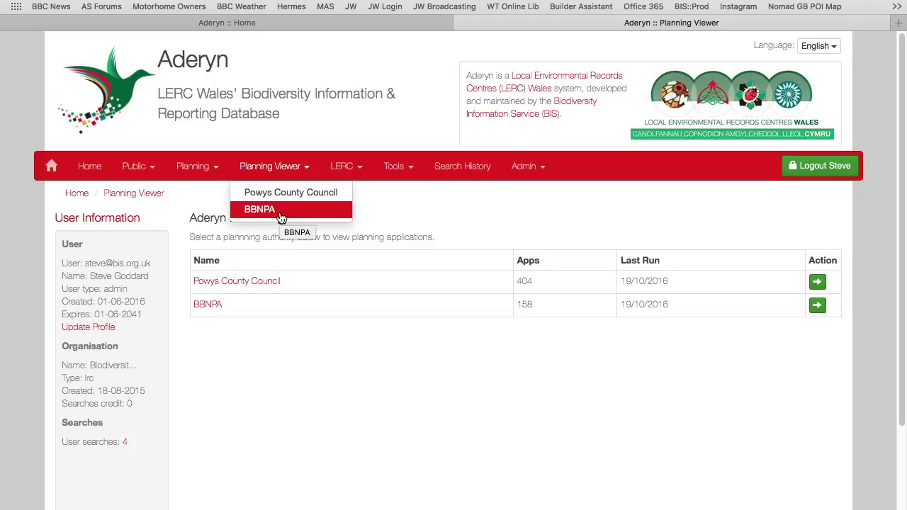
{"action": "left_click", "coordinate": [390, 218]}
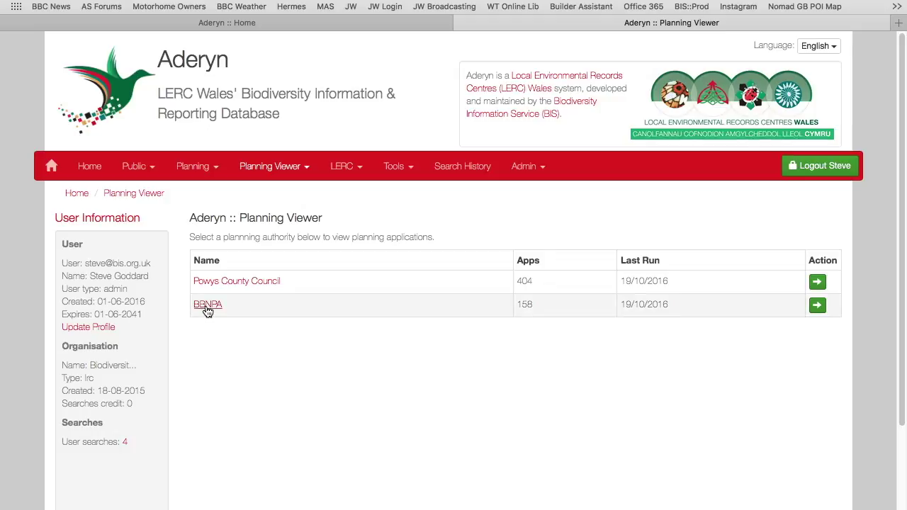
{"action": "left_click", "coordinate": [207, 308]}
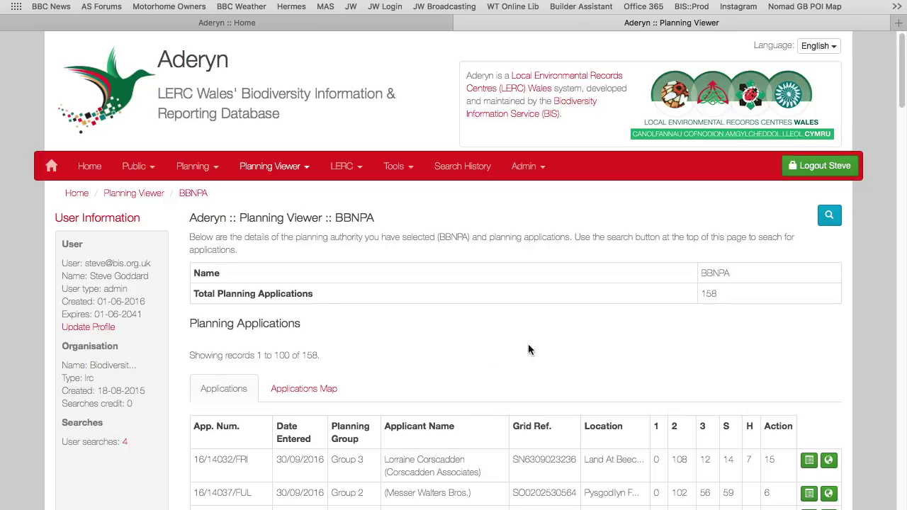
Step: Browse the BBNPA planning applications list down to its page links and return to the first records
{"action": "left_click_drag", "start_coordinate": [903, 100], "coordinate": [902, 505]}
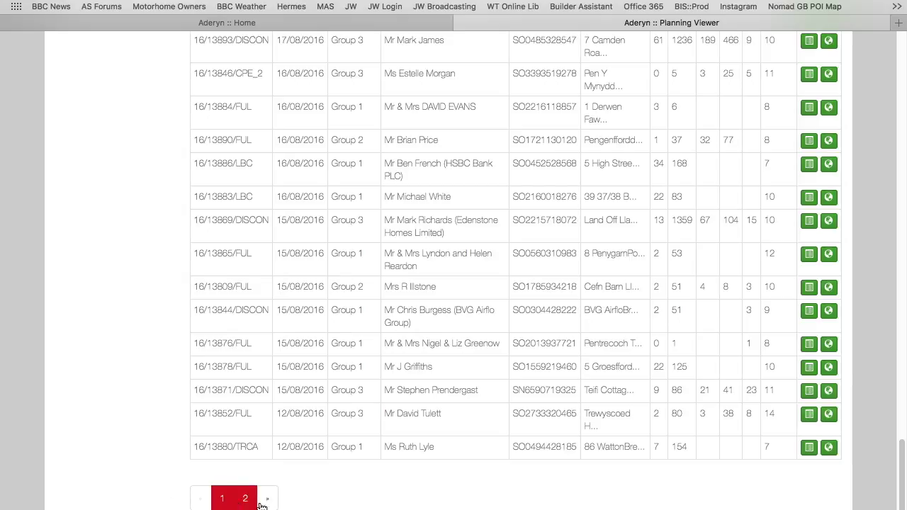
{"action": "left_click_drag", "start_coordinate": [903, 494], "coordinate": [897, 105]}
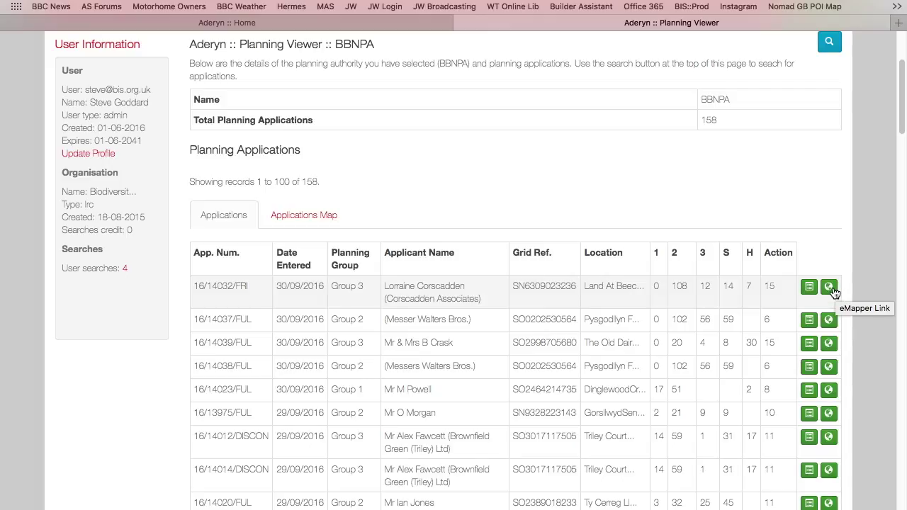
{"action": "left_click_drag", "start_coordinate": [902, 106], "coordinate": [905, 92]}
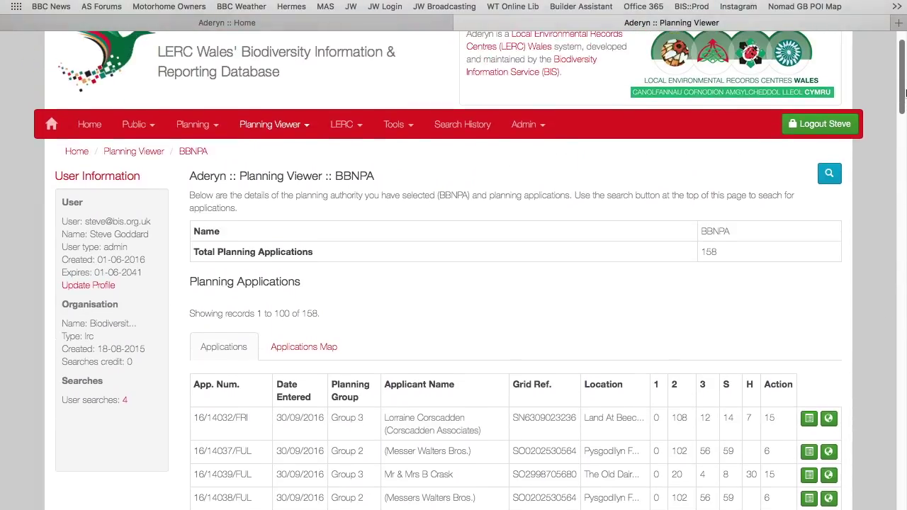
Step: Show the BBNPA applications on the applications map and examine the pins around the Brecon Beacons National Park up close
{"action": "left_click", "coordinate": [306, 348]}
{"action": "left_click_drag", "start_coordinate": [902, 153], "coordinate": [901, 352]}
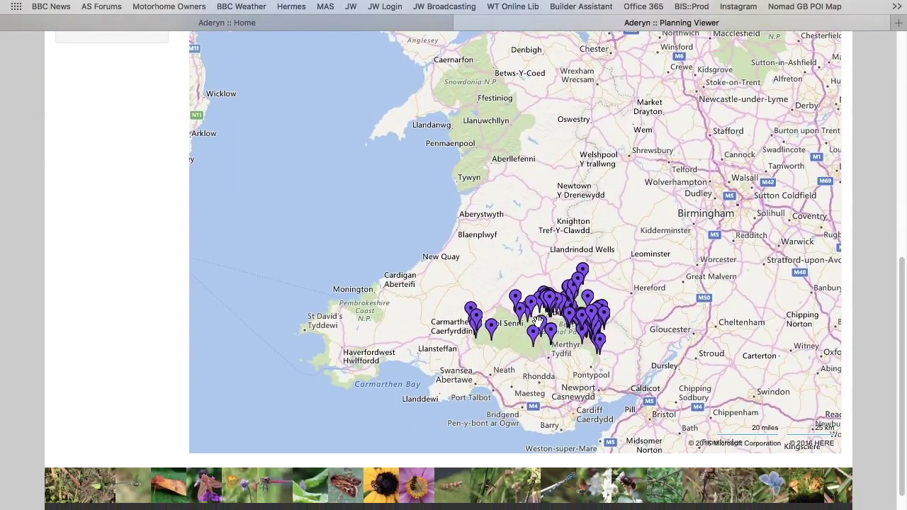
{"action": "double_click", "coordinate": [496, 346]}
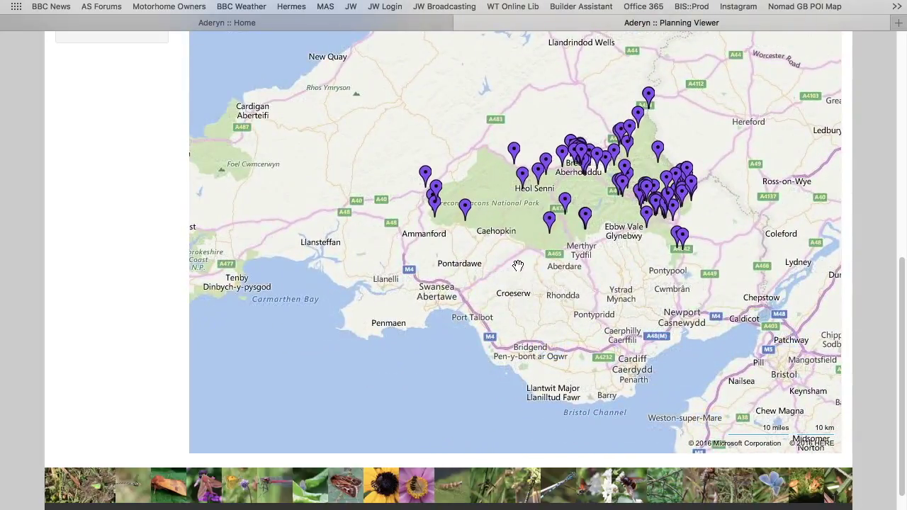
{"action": "scroll", "coordinate": [519, 229], "scroll_direction": "up", "scroll_amount": 1}
{"action": "left_click_drag", "start_coordinate": [541, 200], "coordinate": [419, 286]}
{"action": "left_click_drag", "start_coordinate": [557, 260], "coordinate": [489, 290]}
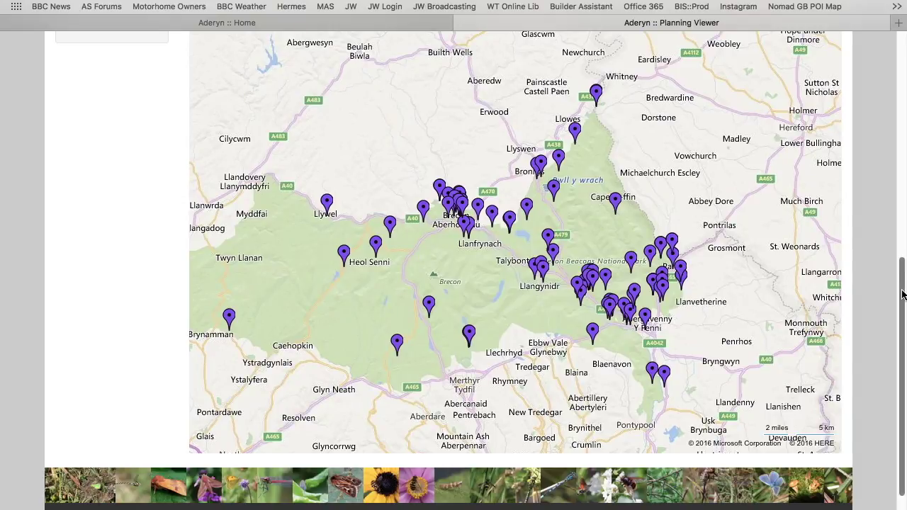
Step: Search the BBNPA planning applications for the location "brecon" and review the filtered list
{"action": "left_click_drag", "start_coordinate": [898, 290], "coordinate": [901, 131]}
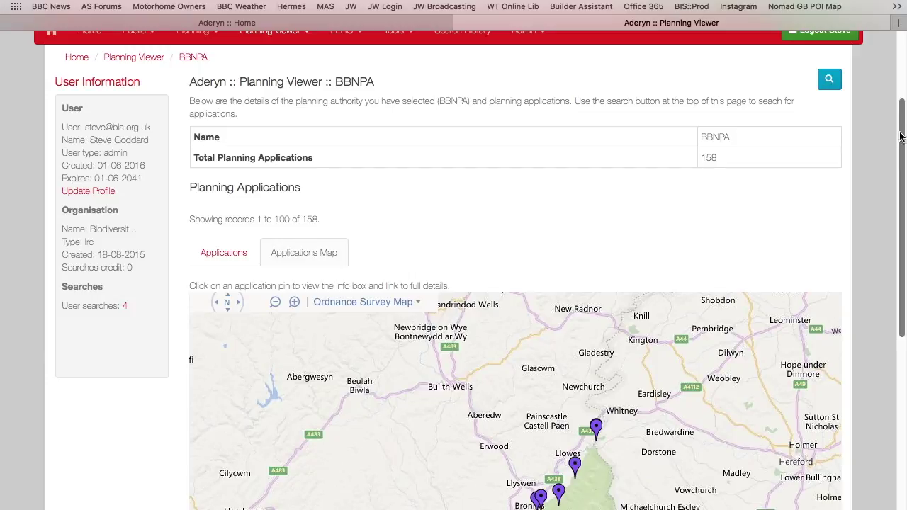
{"action": "left_click", "coordinate": [831, 82]}
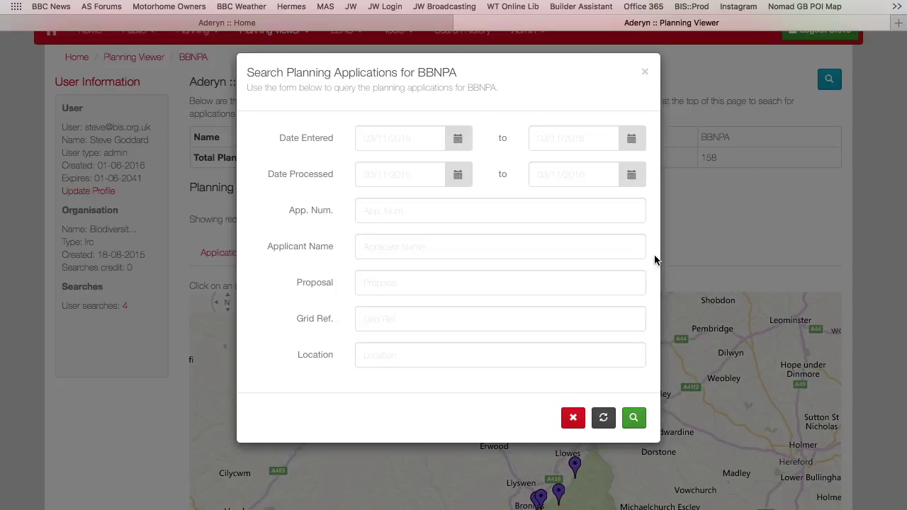
{"action": "left_click", "coordinate": [501, 355]}
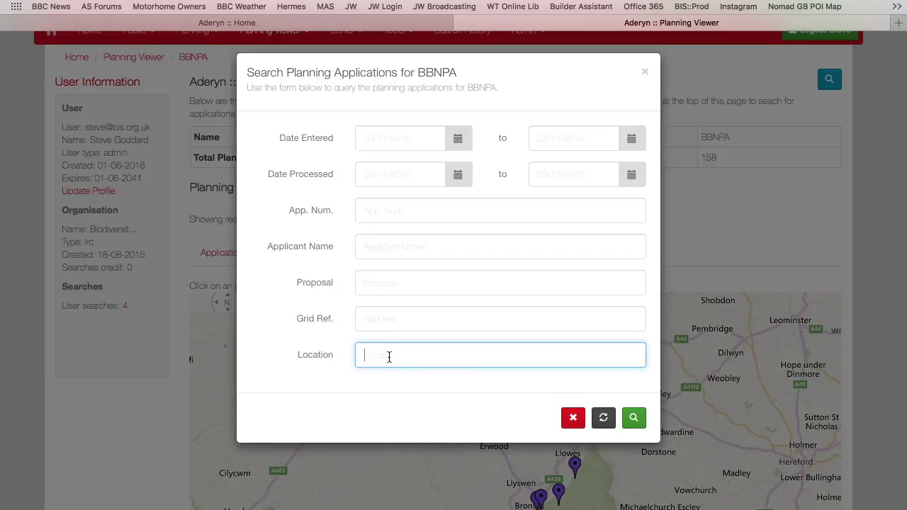
{"action": "type", "text": "brecon"}
{"action": "left_click", "coordinate": [635, 424]}
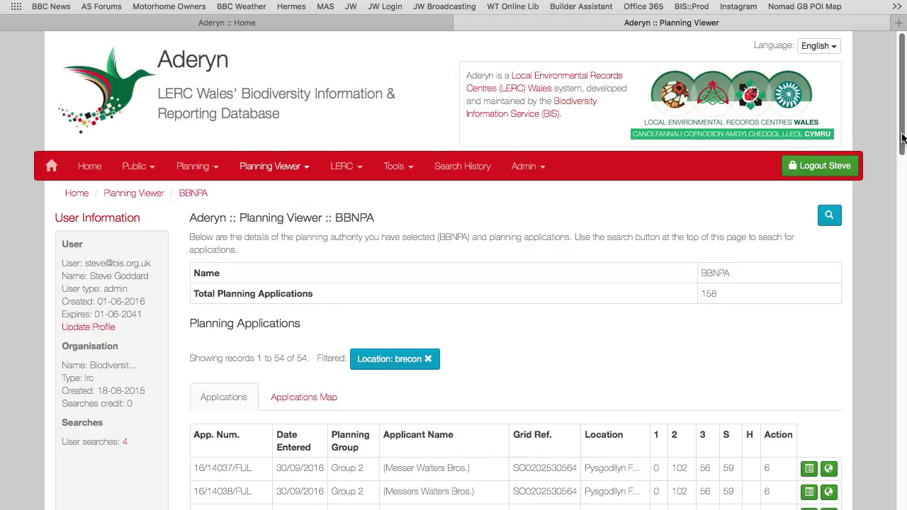
{"action": "left_click_drag", "start_coordinate": [902, 139], "coordinate": [899, 164]}
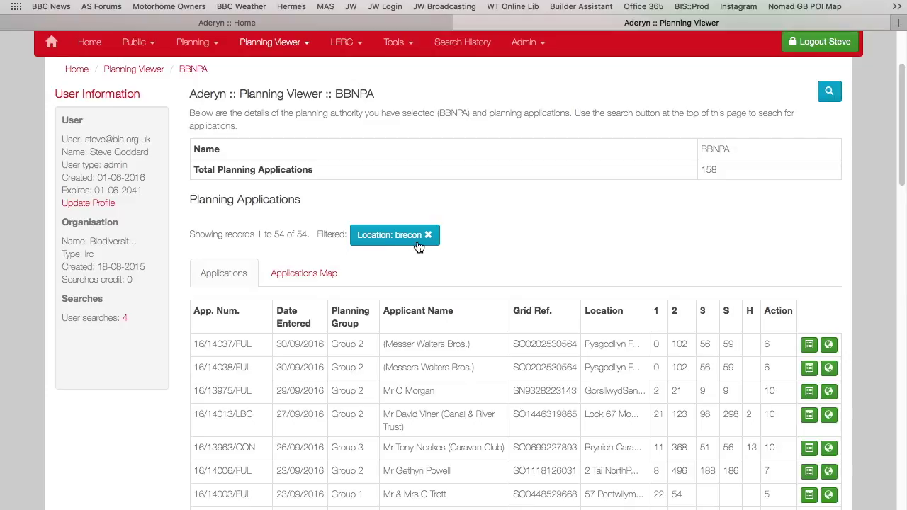
Step: Show the applications filtered by location on the applications map and examine the pins around Brecon
{"action": "left_click", "coordinate": [319, 274]}
{"action": "left_click_drag", "start_coordinate": [901, 148], "coordinate": [901, 304]}
{"action": "double_click", "coordinate": [542, 350]}
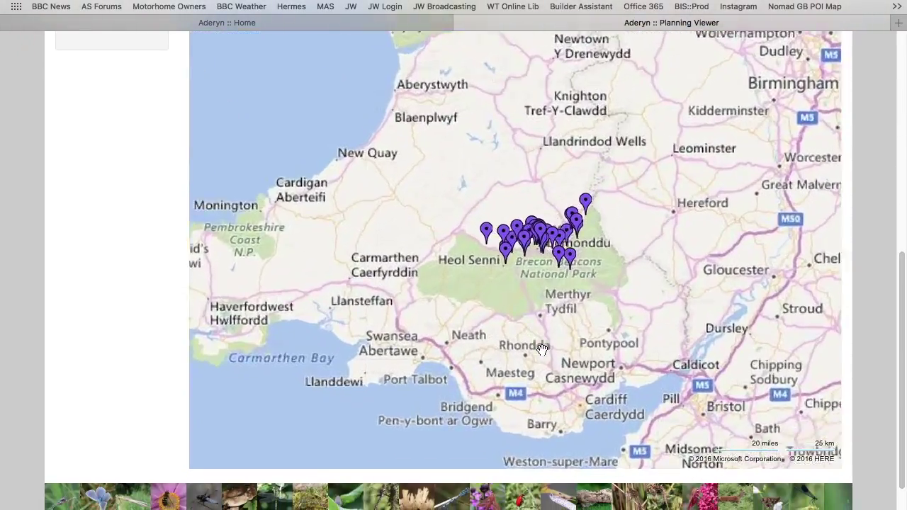
{"action": "left_click_drag", "start_coordinate": [532, 232], "coordinate": [527, 342]}
{"action": "double_click", "coordinate": [518, 267]}
{"action": "left_click_drag", "start_coordinate": [902, 312], "coordinate": [902, 139]}
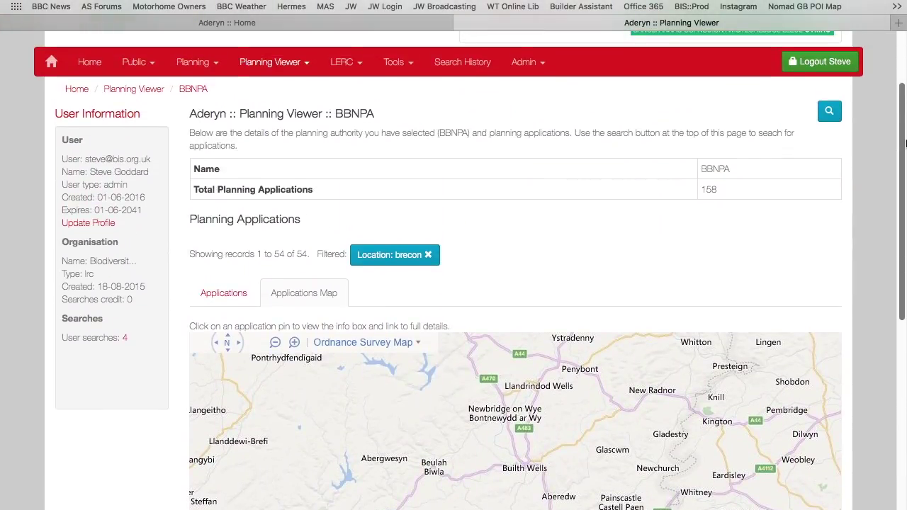
{"action": "left_click_drag", "start_coordinate": [904, 142], "coordinate": [903, 106]}
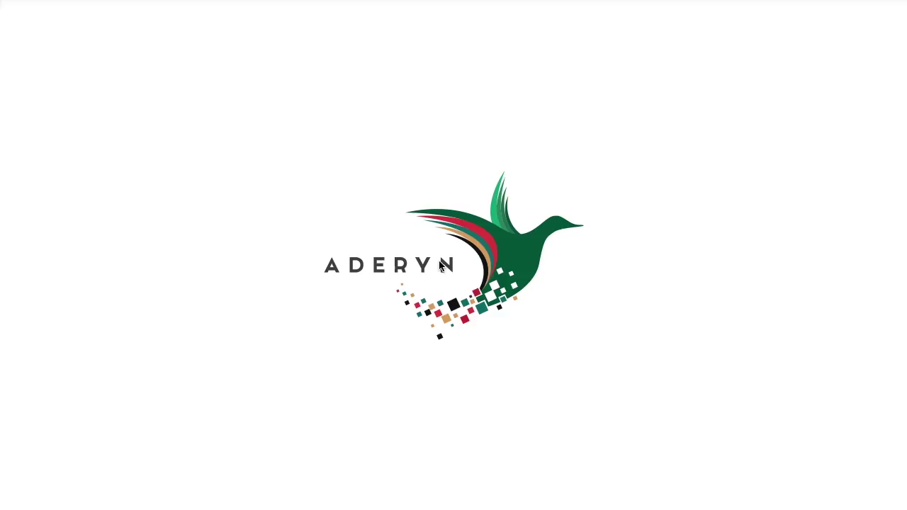